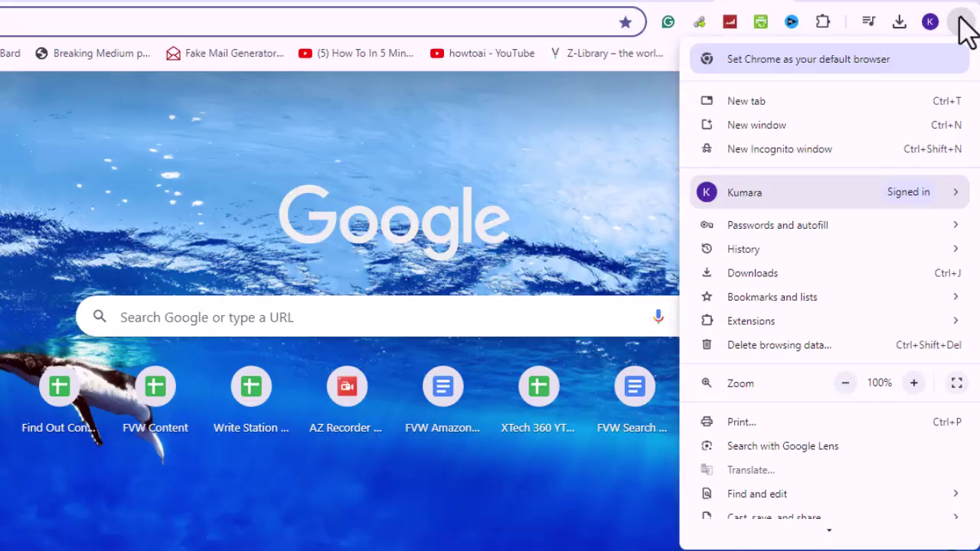
Step: Open Chrome's Delete browsing data settings, then the Manage Extensions page
left_click(785, 345)
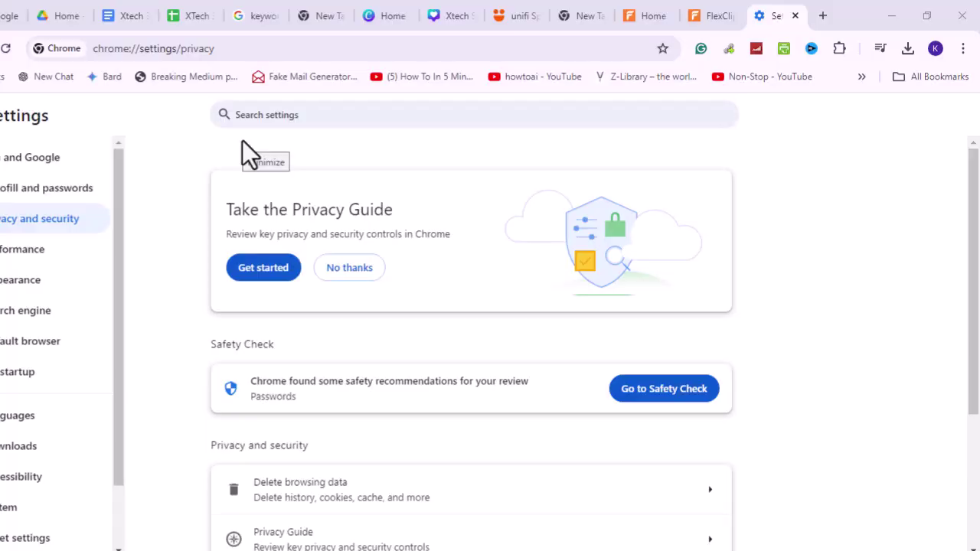
left_click(964, 49)
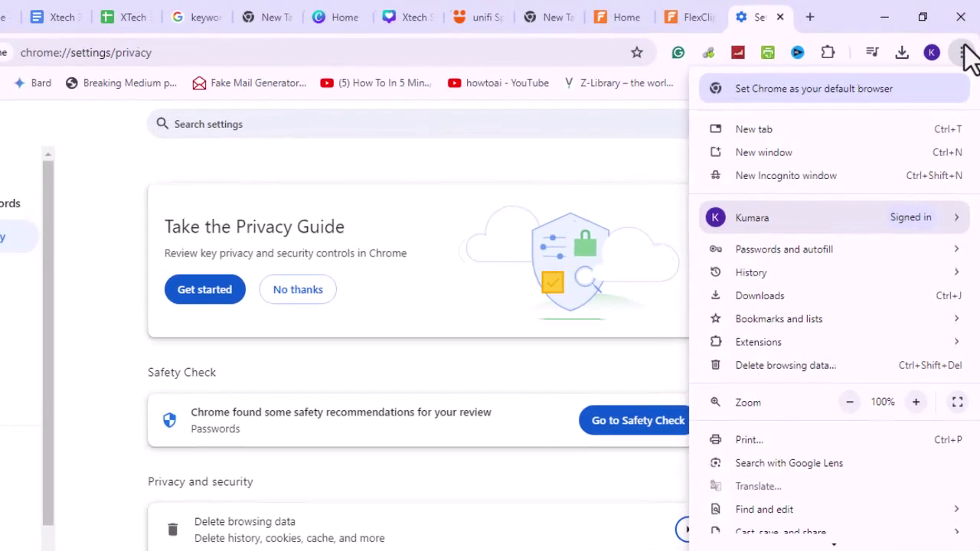
scroll(841, 483, "down", 1)
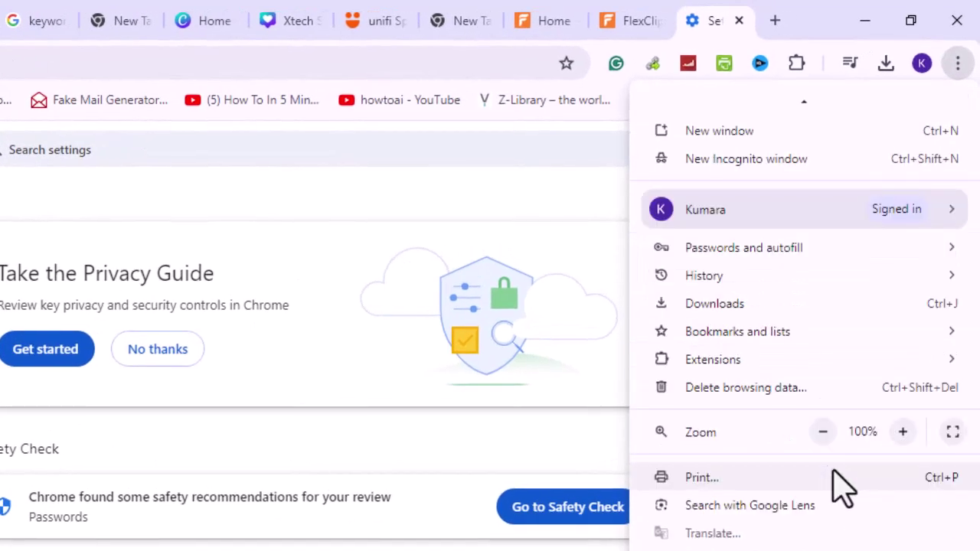
mouse_move(706, 358)
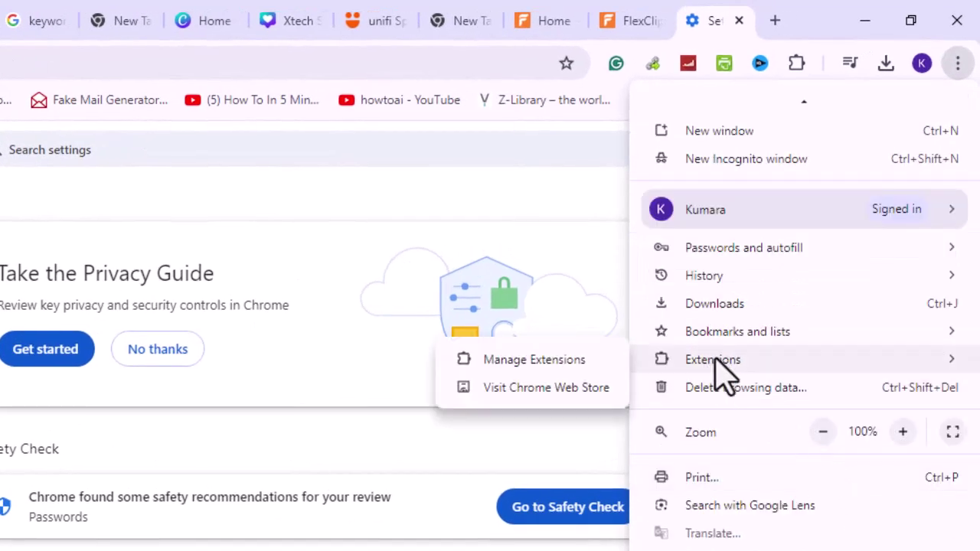
left_click(528, 360)
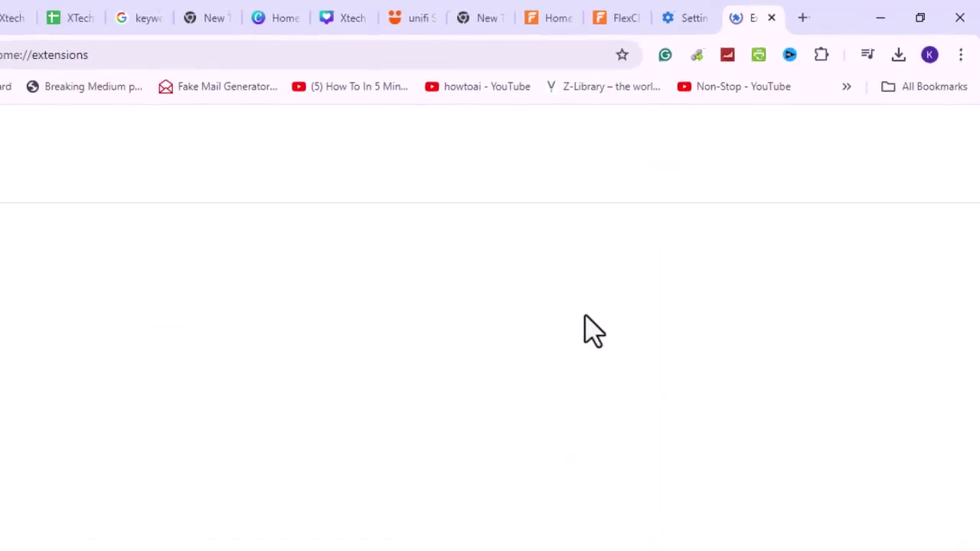
Step: Turn off the vidIQ, ChatGPT Copy Button and Extract People extensions
scroll(648, 279, "down", 3)
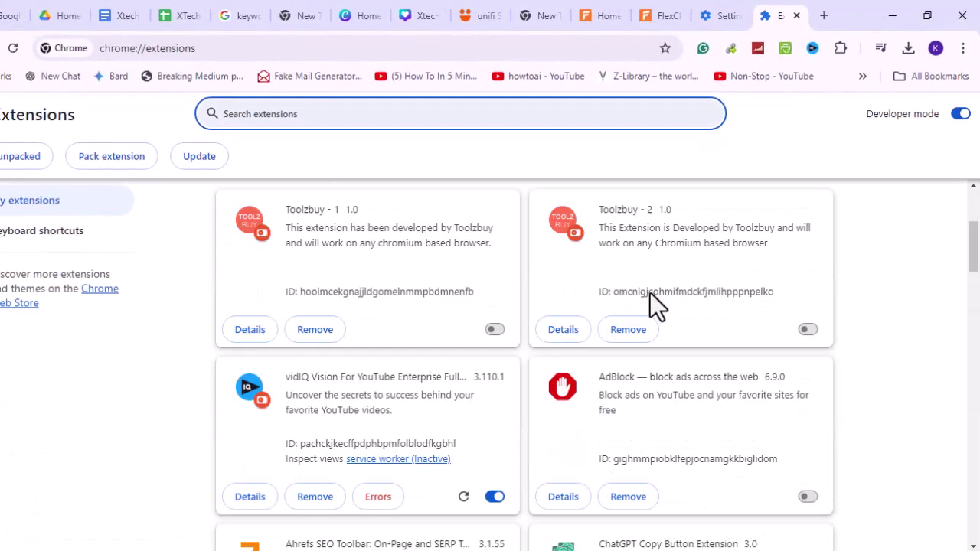
scroll(650, 293, "down", 2)
left_click(494, 346)
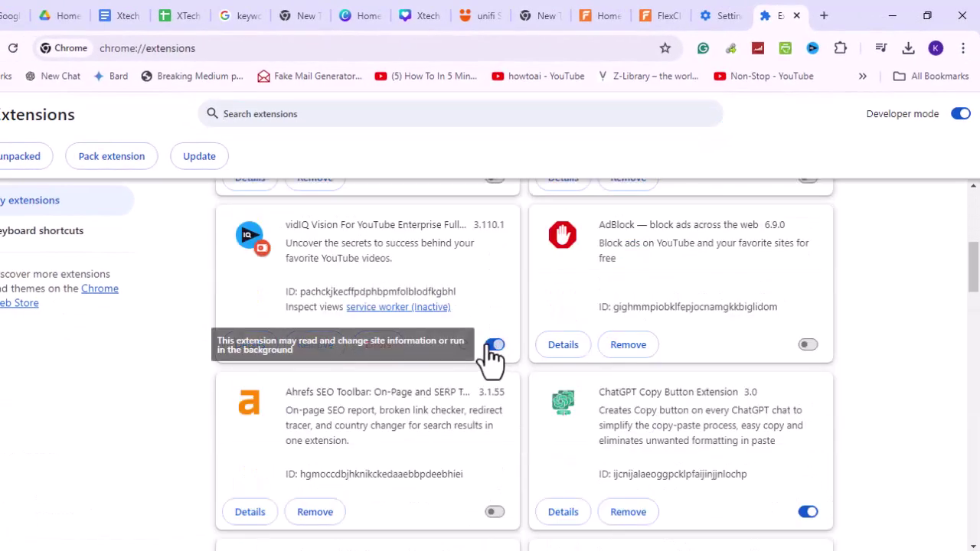
left_click(809, 513)
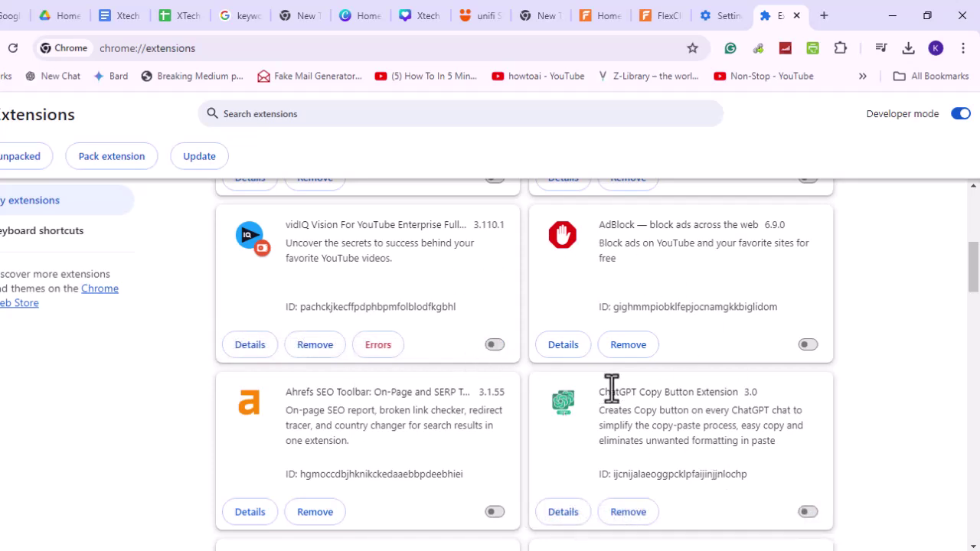
scroll(612, 387, "down", 2)
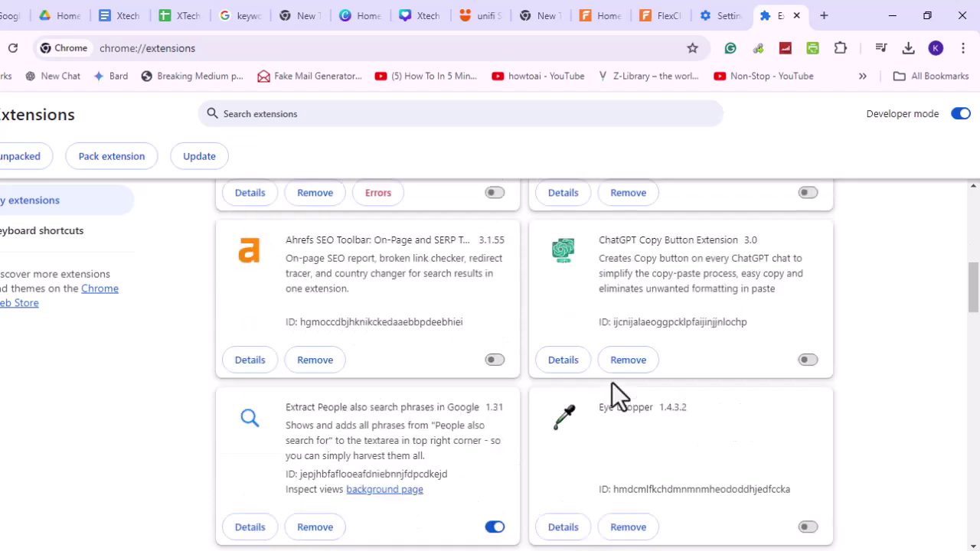
left_click(494, 529)
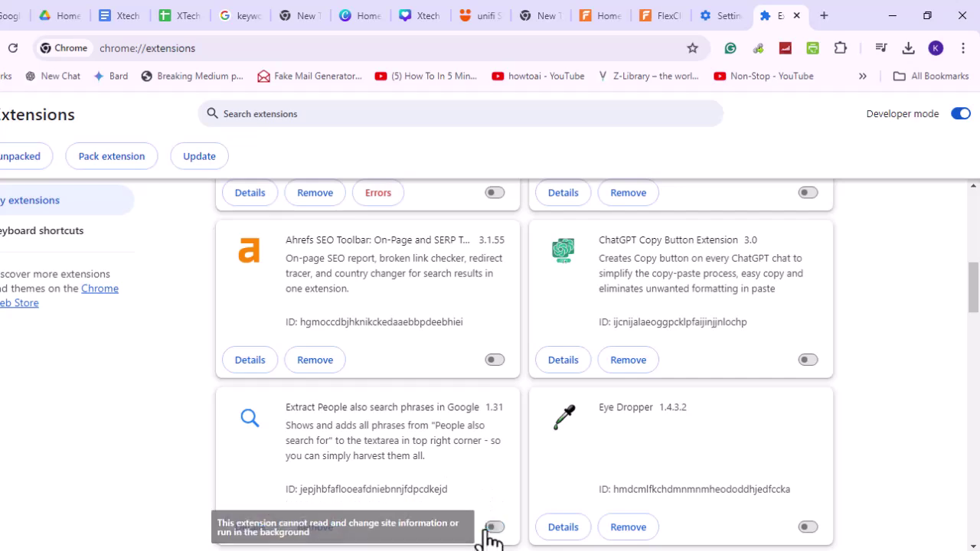
scroll(704, 421, "down", 2)
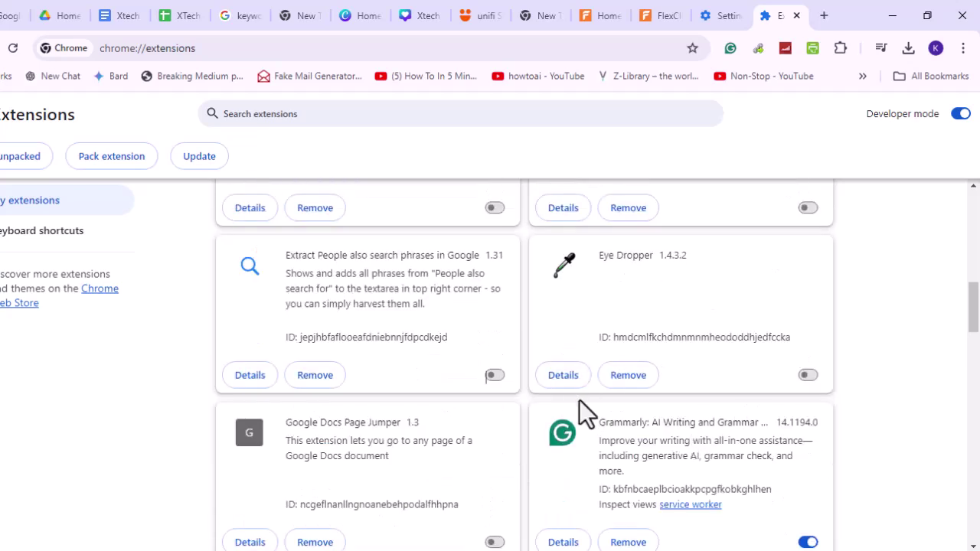
scroll(579, 400, "up", 5)
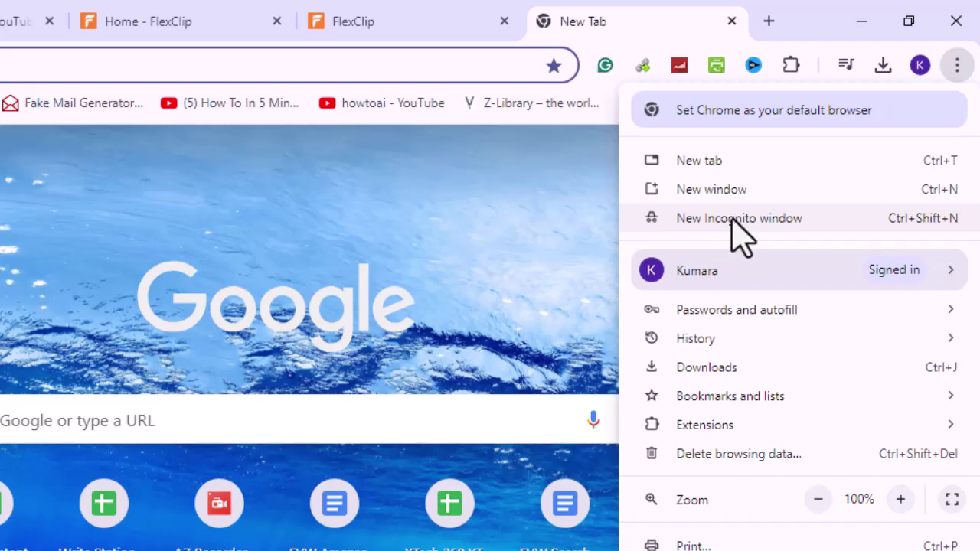
Step: Open a new Incognito window from Chrome's menu
left_click(732, 220)
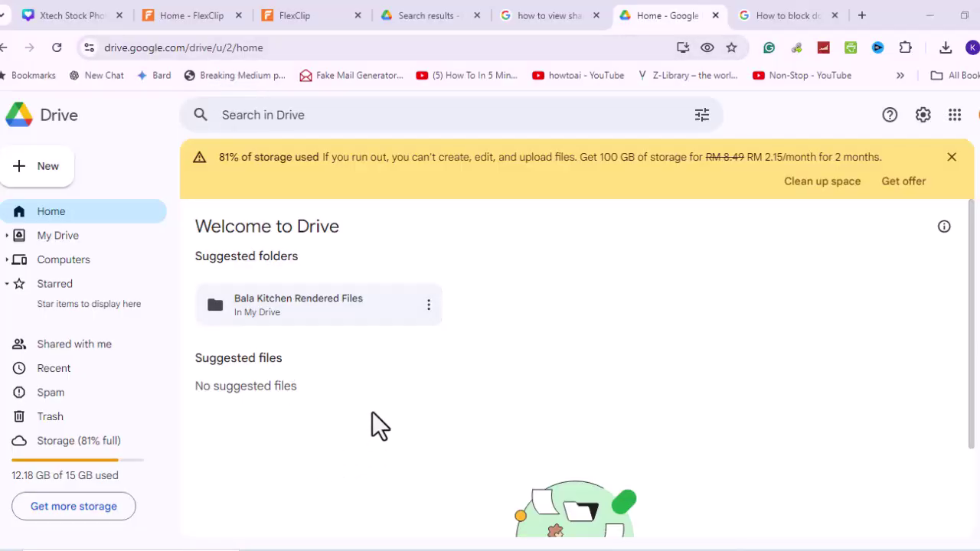
Step: In Shared with me, show Procrastinating By the Beach.mp4's details and highlight 'Viewers cannot download'
left_click(82, 354)
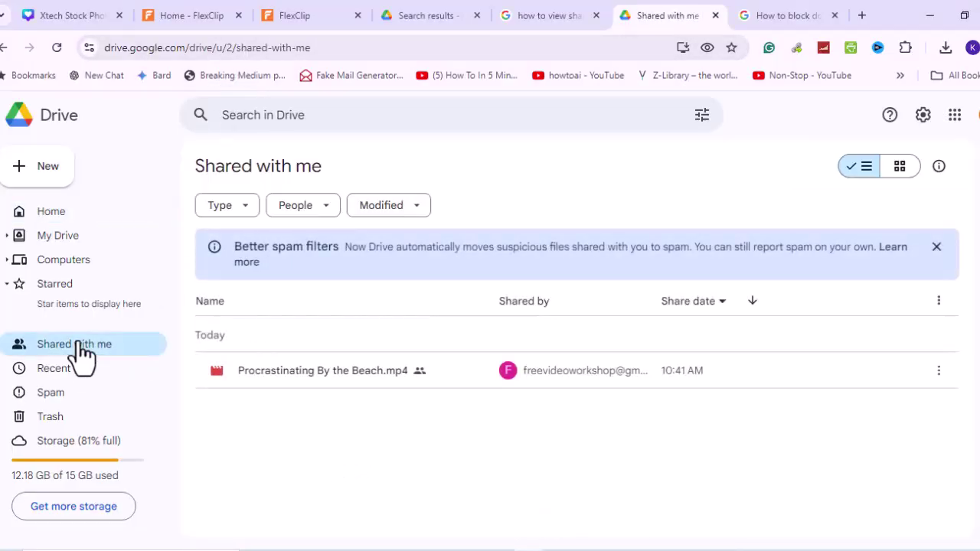
left_click(937, 378)
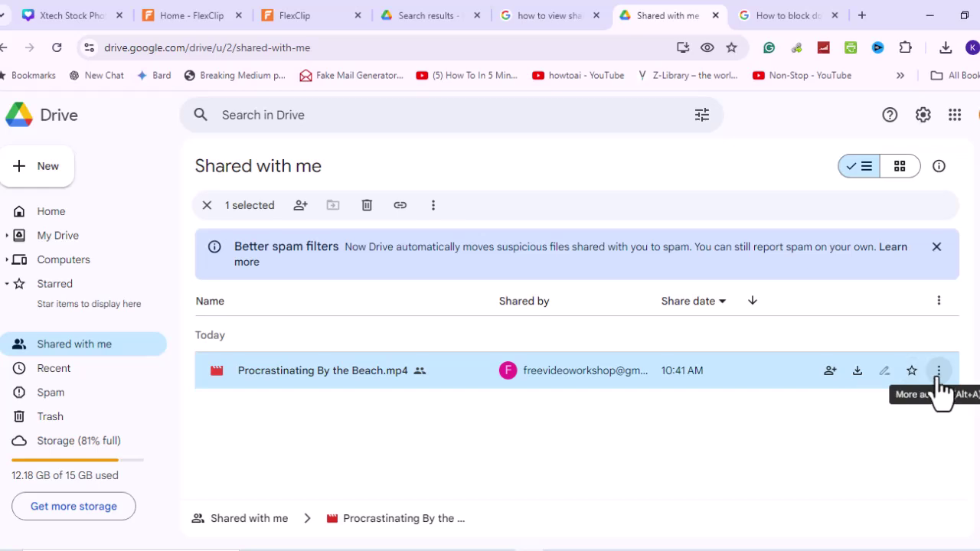
left_click(939, 372)
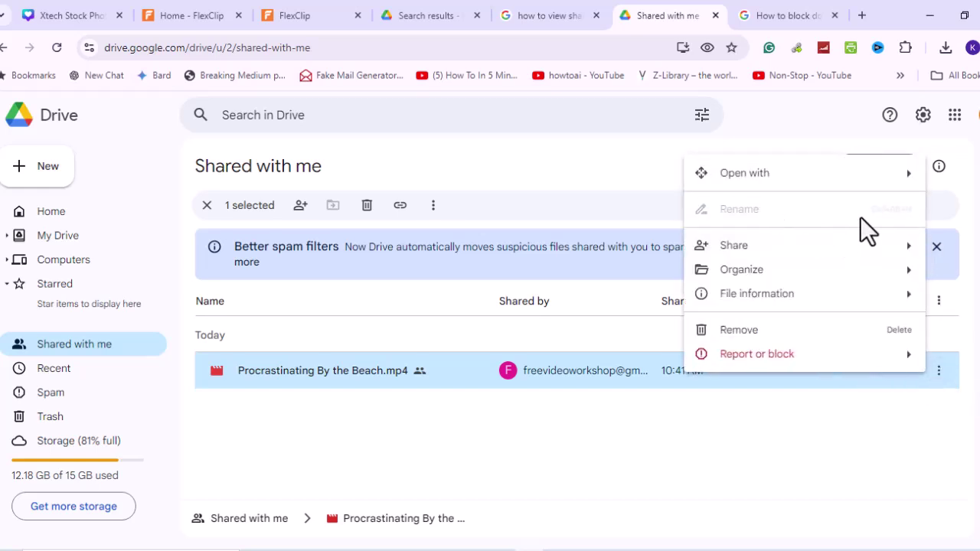
mouse_move(735, 276)
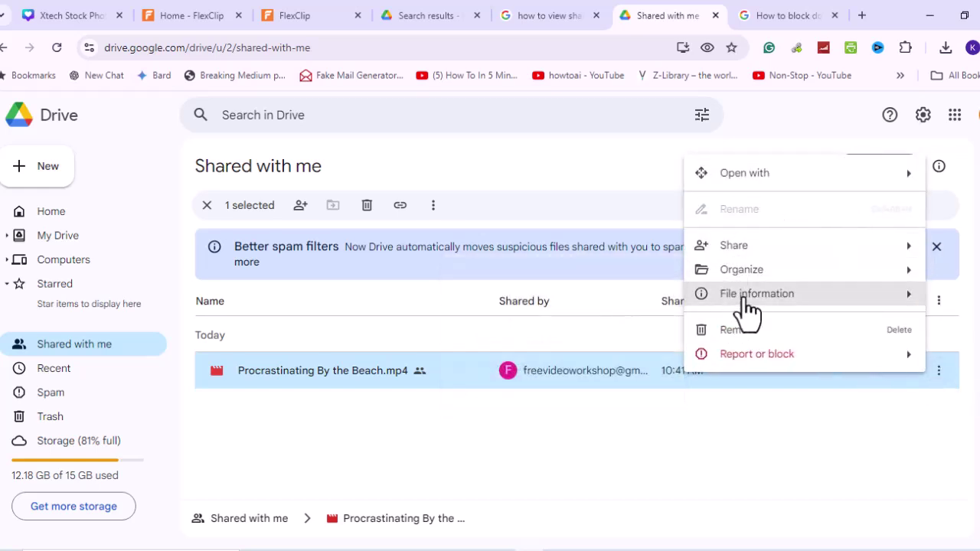
mouse_move(747, 310)
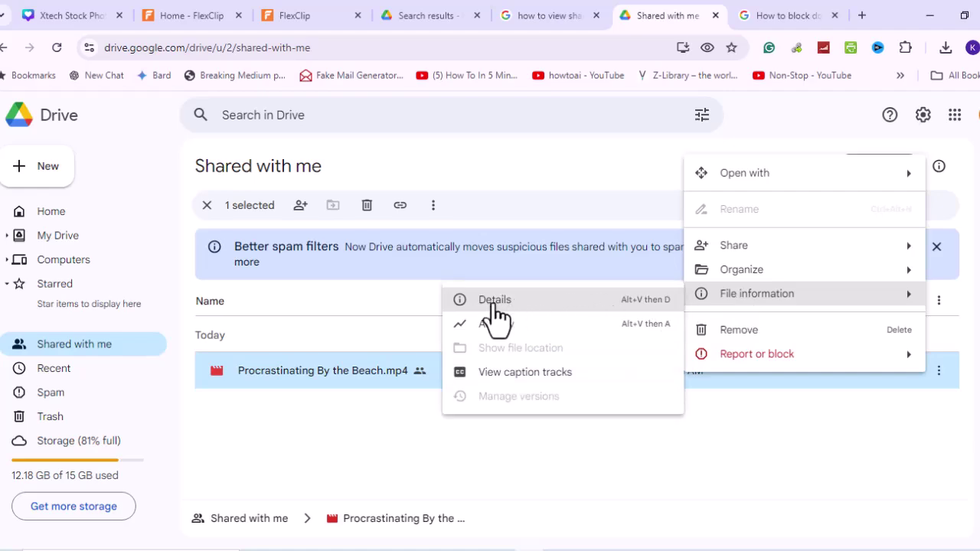
left_click(495, 301)
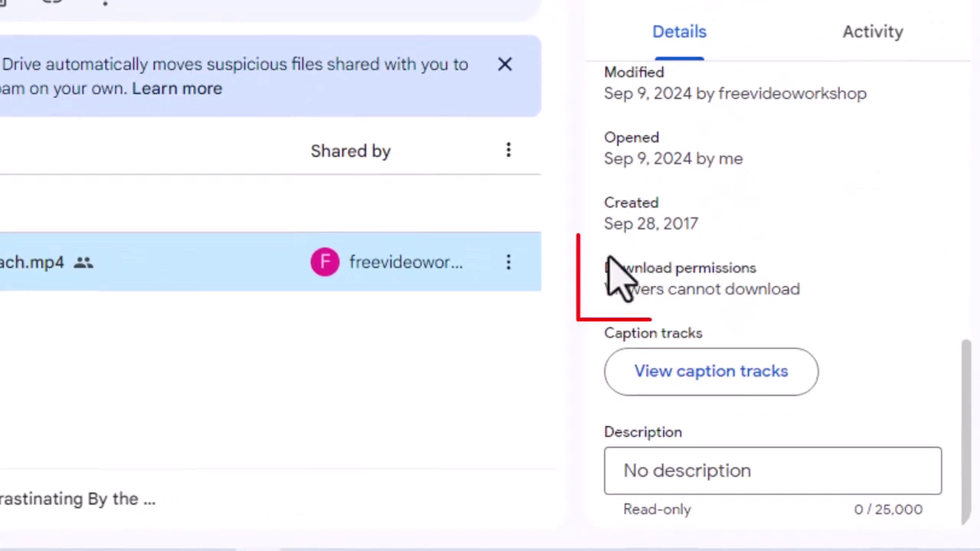
left_click_drag(605, 267, 850, 298)
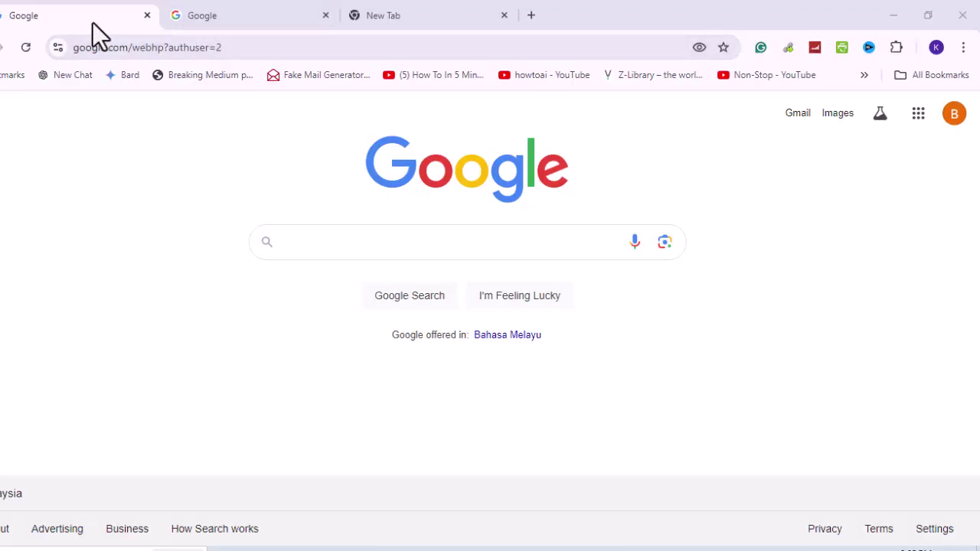
Step: Switch to another Google account from the New Tab page and open its Drive home
left_click(230, 21)
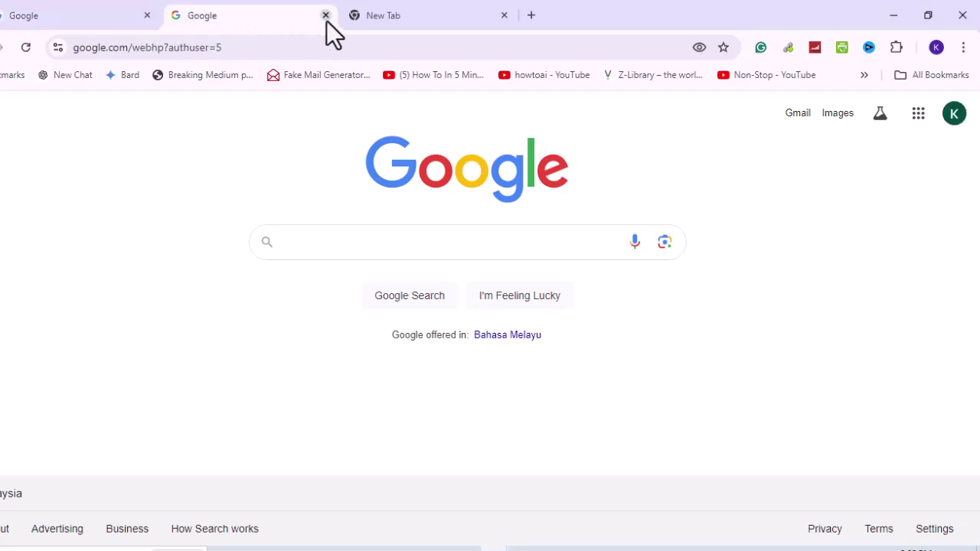
left_click(382, 17)
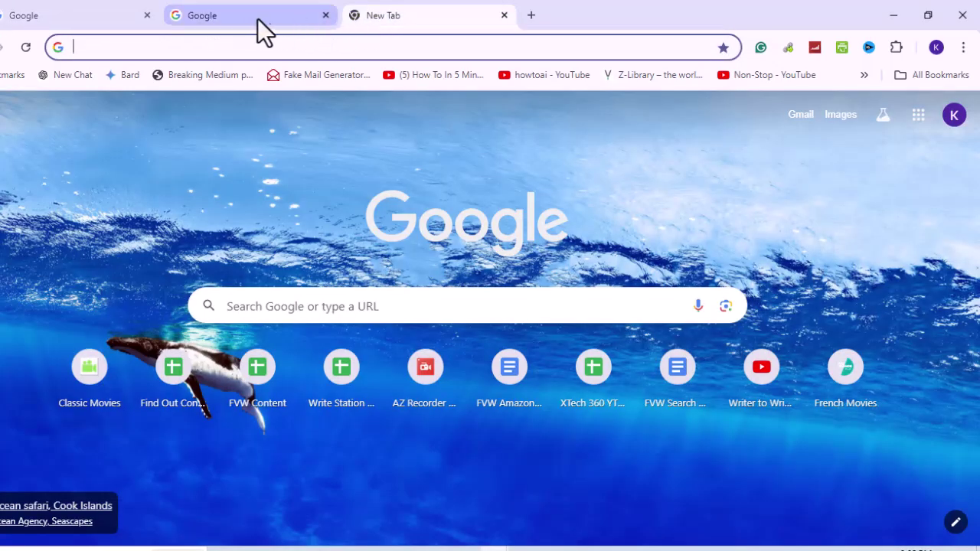
left_click(257, 19)
left_click(383, 16)
left_click(954, 115)
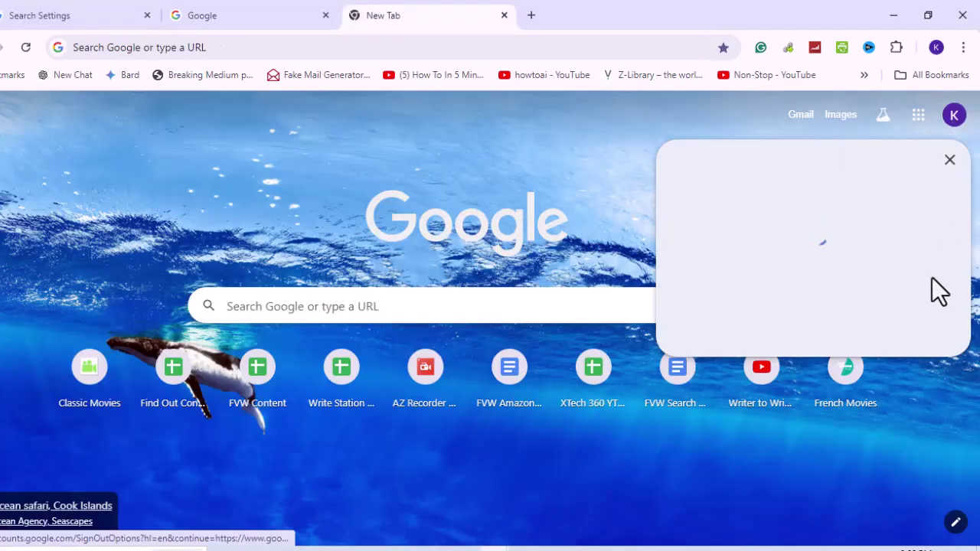
scroll(930, 345, "down", 4)
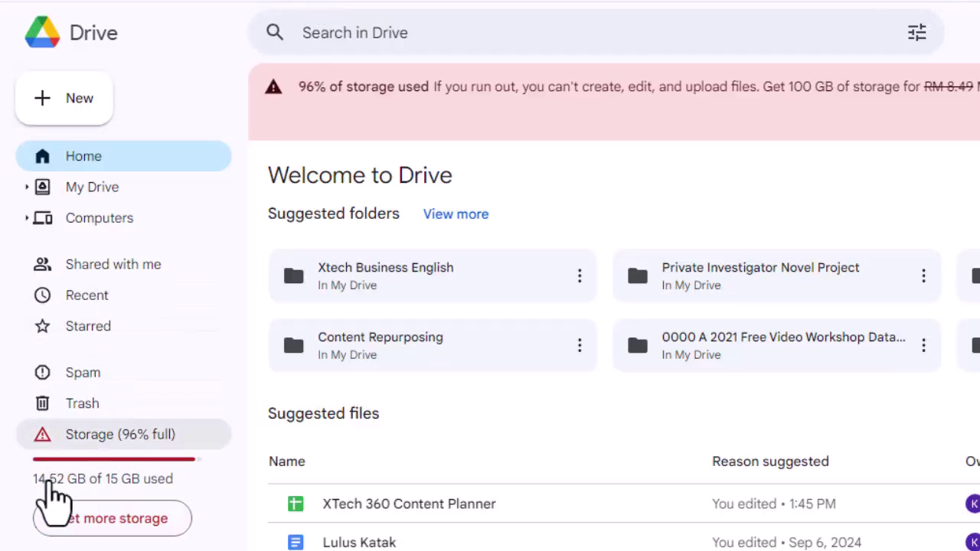
Step: Open Drive's Storage page showing 14.52 GB of 15 GB used
left_click(95, 488)
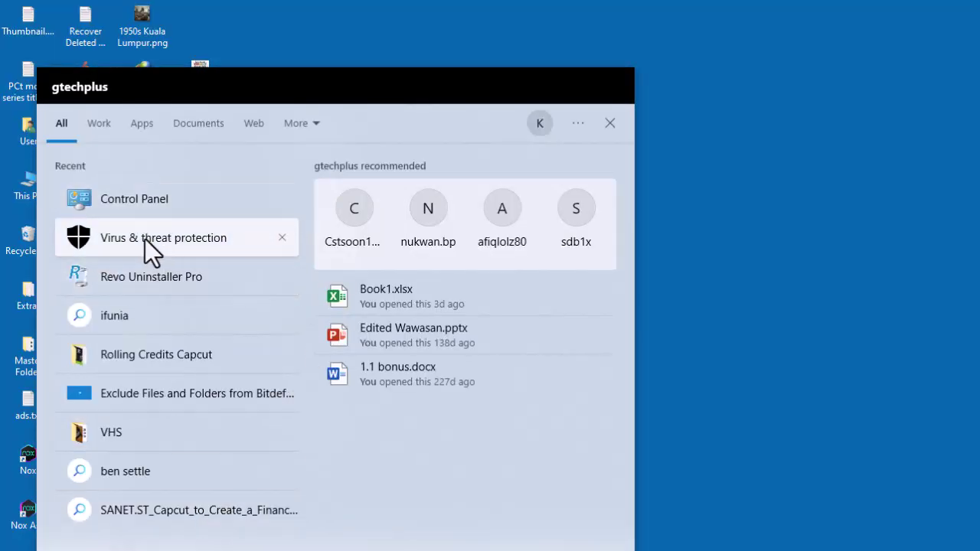
Step: Toggle Real-time protection in Windows Security's Virus & threat protection settings
left_click(145, 239)
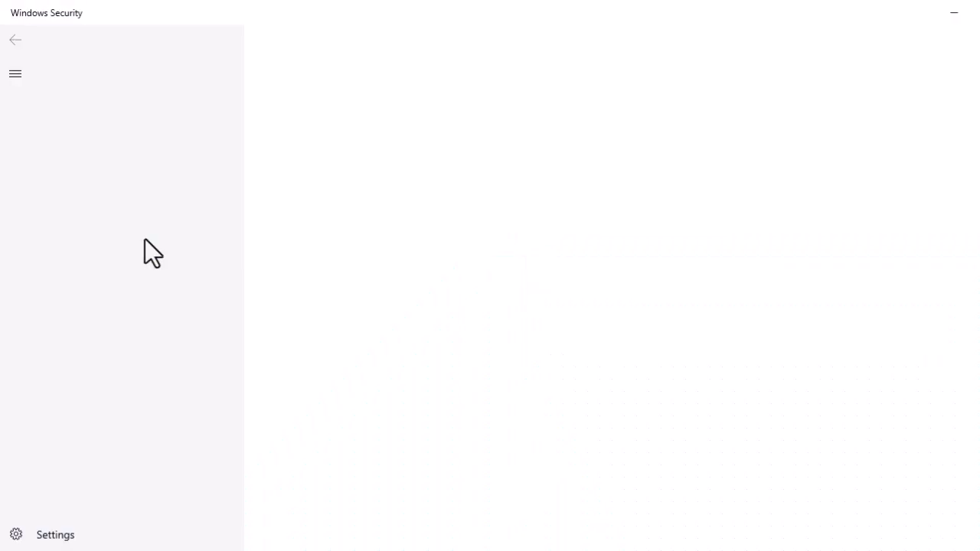
scroll(321, 373, "down", 1)
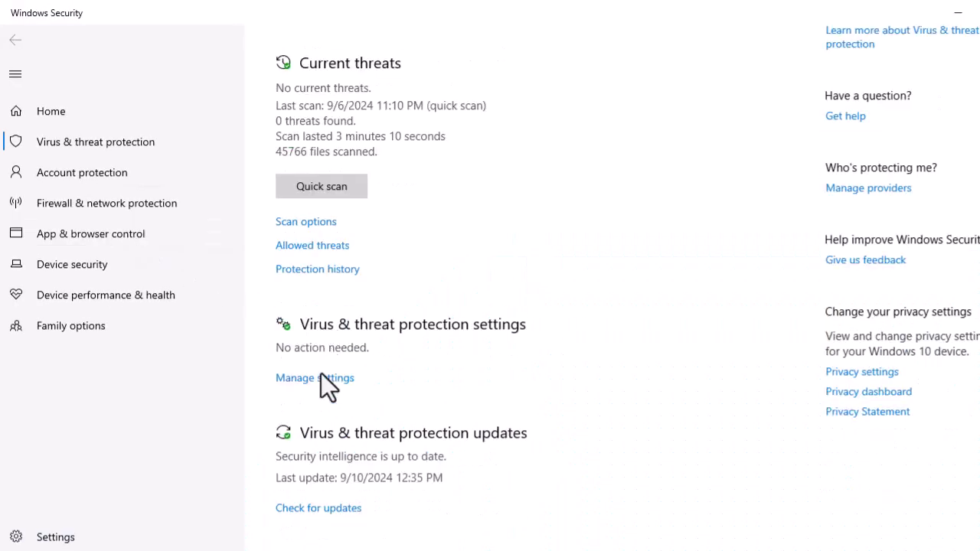
left_click(320, 379)
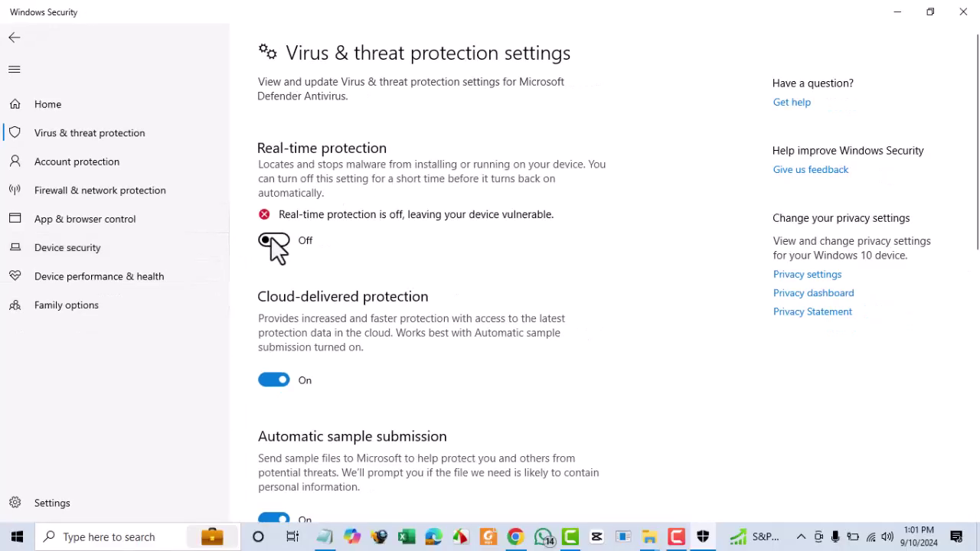
left_click(271, 238)
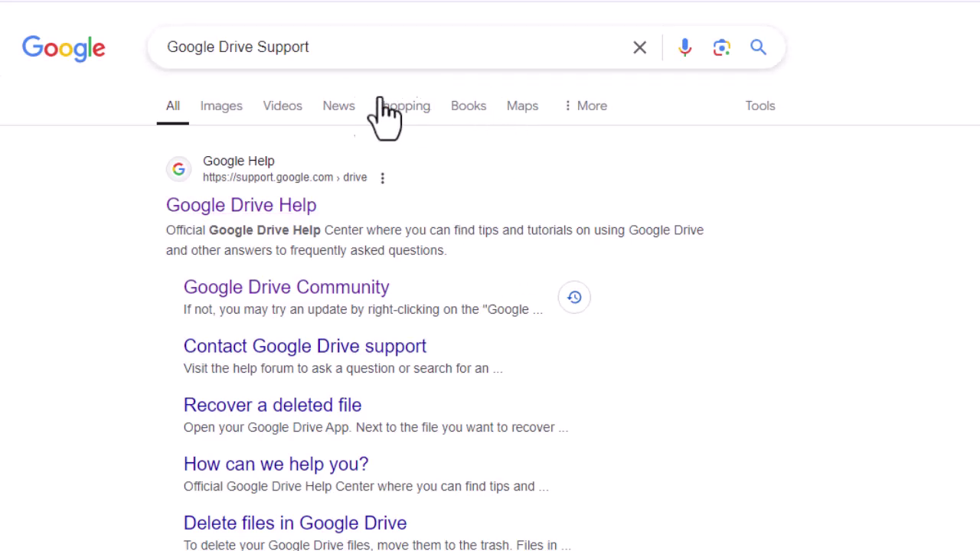
Step: From Google Drive Help's Contact us form, proceed to the contact options offering Chat
triple_click(338, 52)
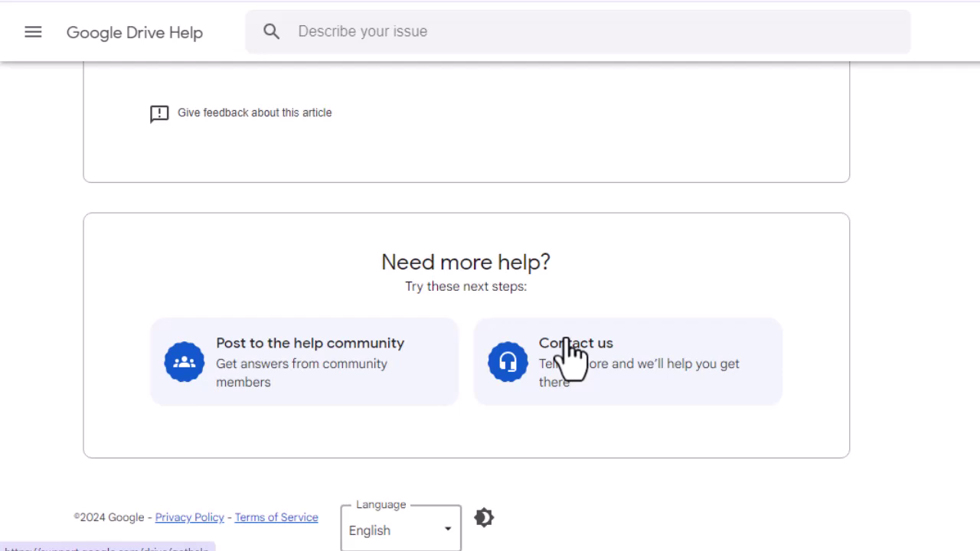
left_click(571, 356)
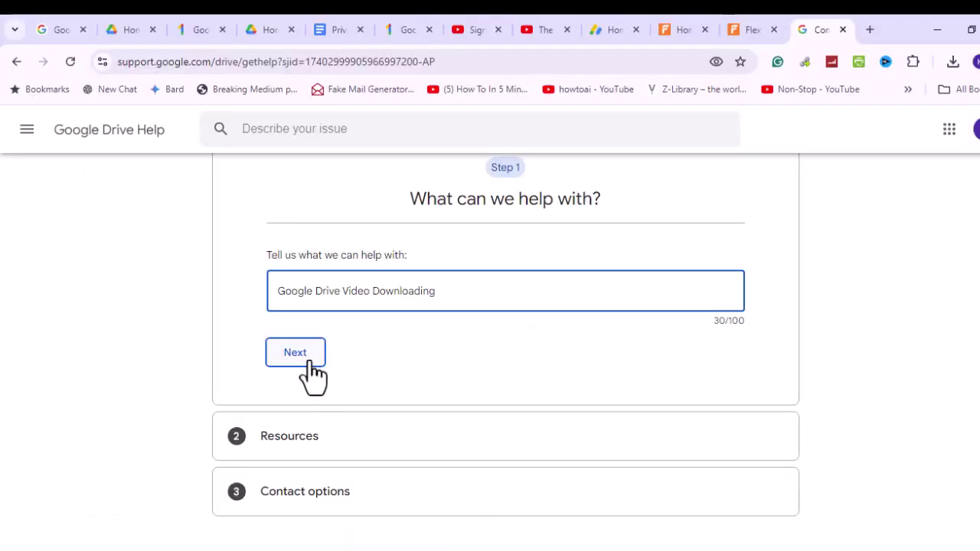
left_click(307, 376)
scroll(533, 416, "down", 3)
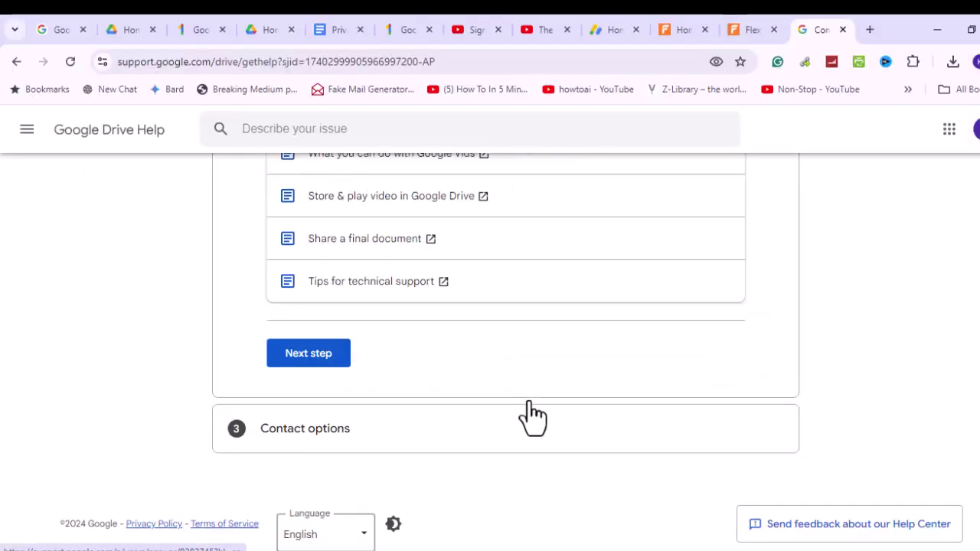
left_click(313, 358)
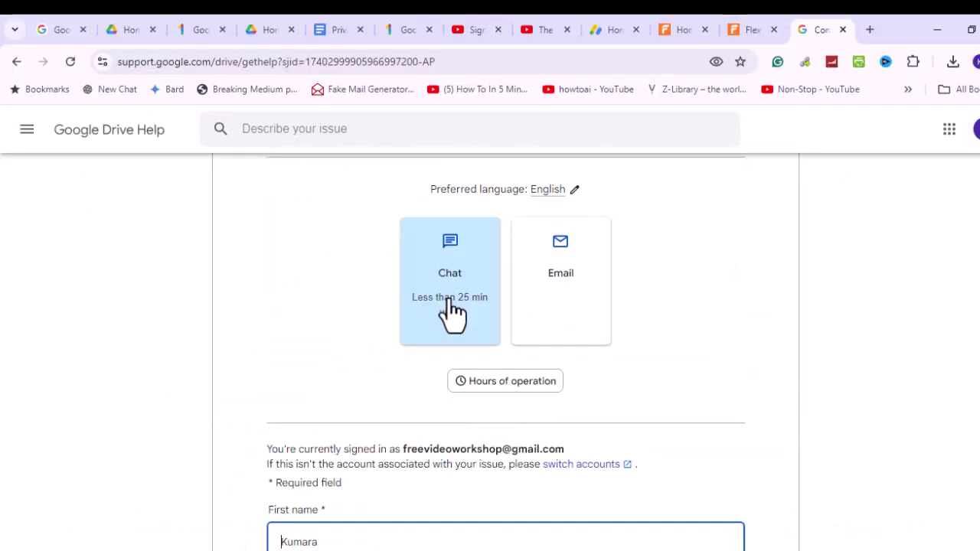